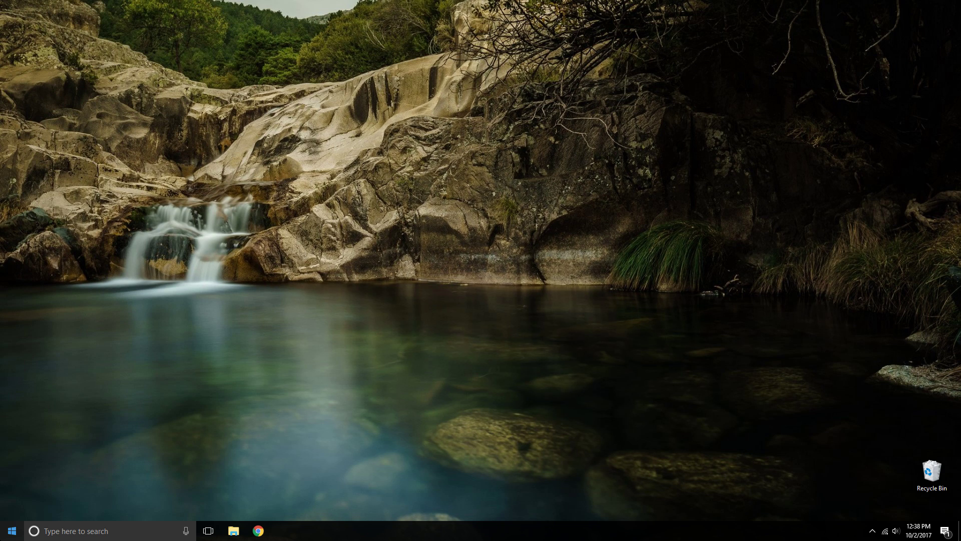
Step: Find Minecraft on the computer and open the Minecraft Launcher
{"action": "left_click", "coordinate": [1, 538]}
{"action": "type", "text": "m"}
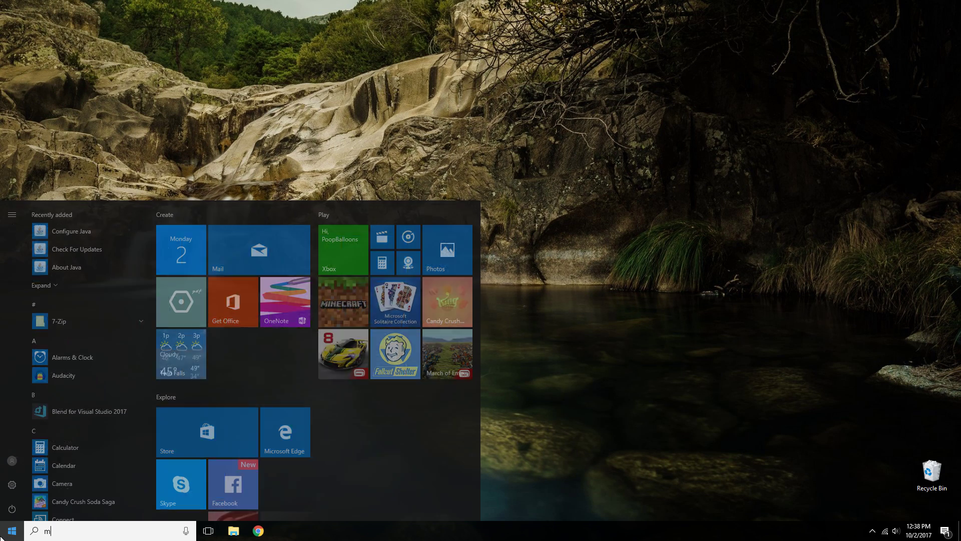
{"action": "type", "text": "inec"}
{"action": "key", "text": "Return"}
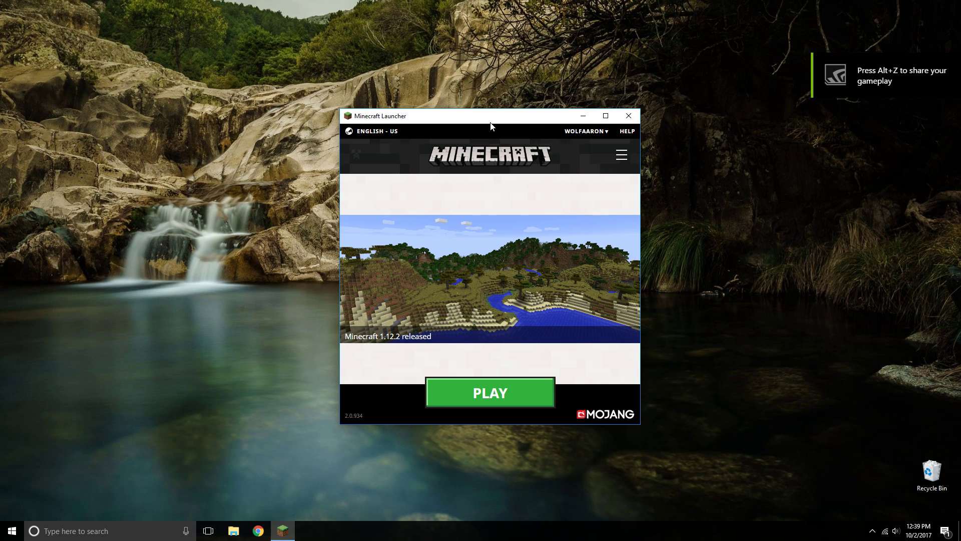
{"action": "left_click_drag", "start_coordinate": [489, 125], "coordinate": [476, 118]}
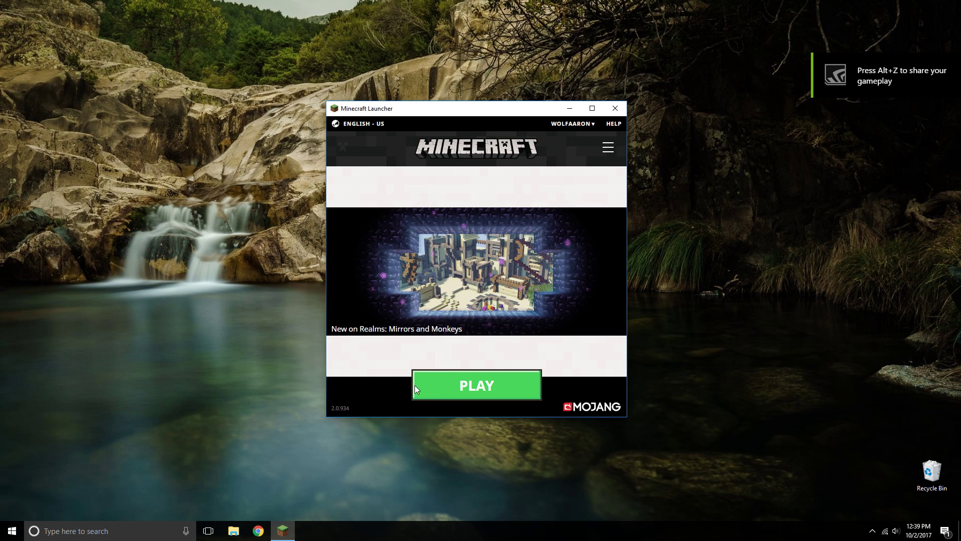
{"action": "left_click", "coordinate": [342, 272]}
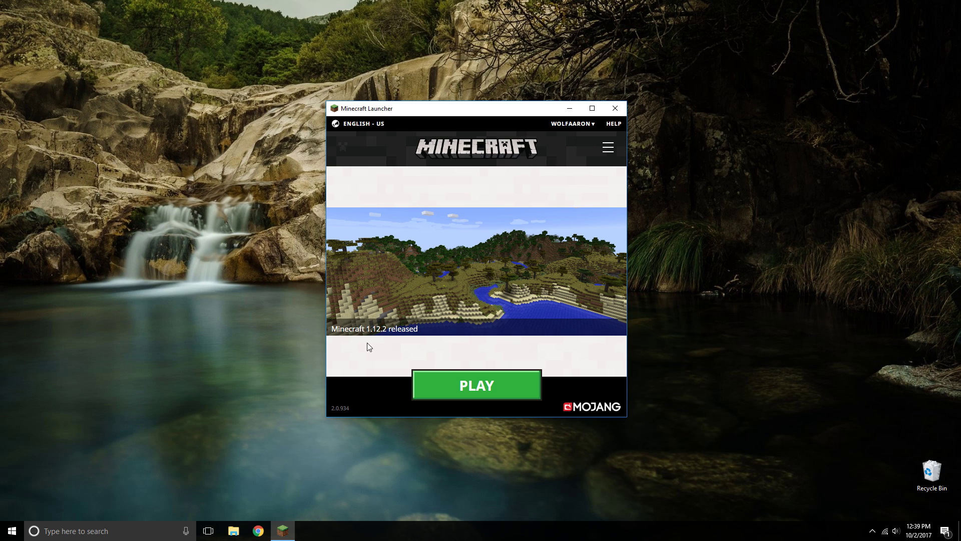
Step: Run Minecraft 1.12.2 once until its title screen loads, retrying if it crashes, and close the game
{"action": "left_click", "coordinate": [463, 384]}
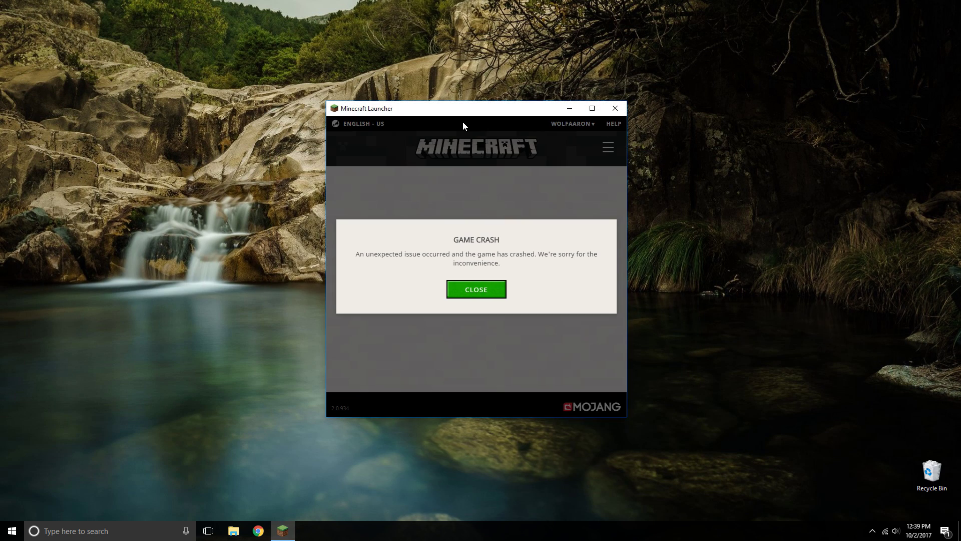
{"action": "left_click", "coordinate": [470, 290]}
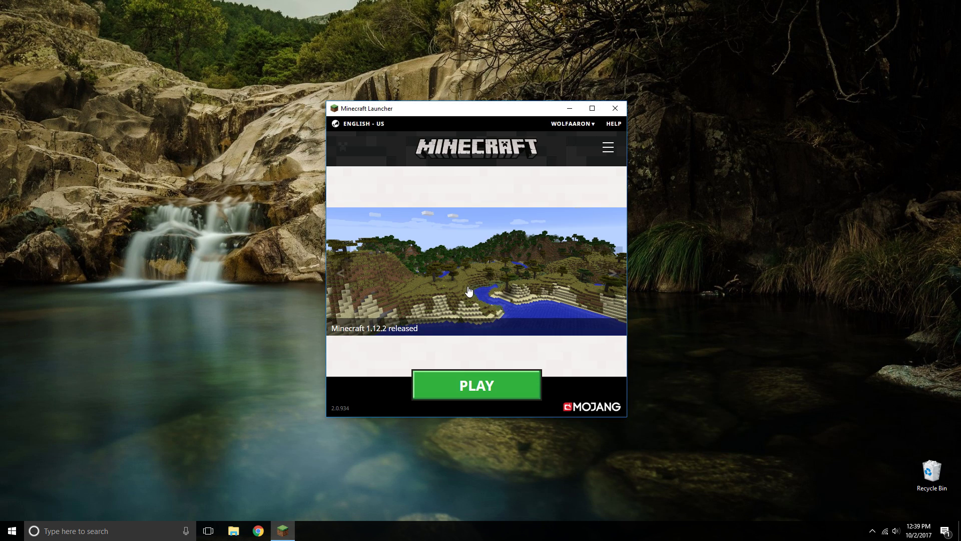
{"action": "left_click", "coordinate": [461, 388]}
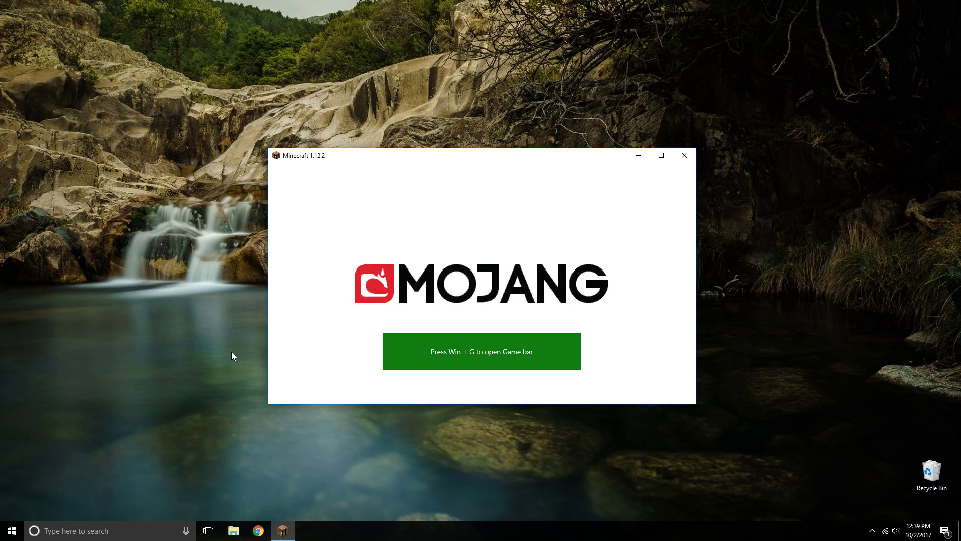
{"action": "left_click_drag", "start_coordinate": [420, 158], "coordinate": [407, 148]}
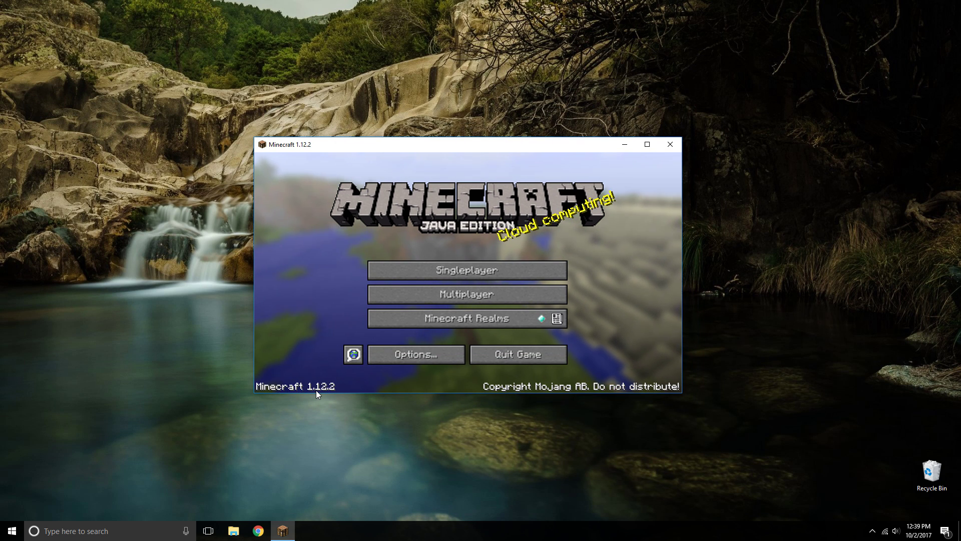
{"action": "left_click", "coordinate": [672, 147]}
Step: Switch to Chrome and open the Downloads page of vivecraft.org
{"action": "left_click", "coordinate": [259, 531]}
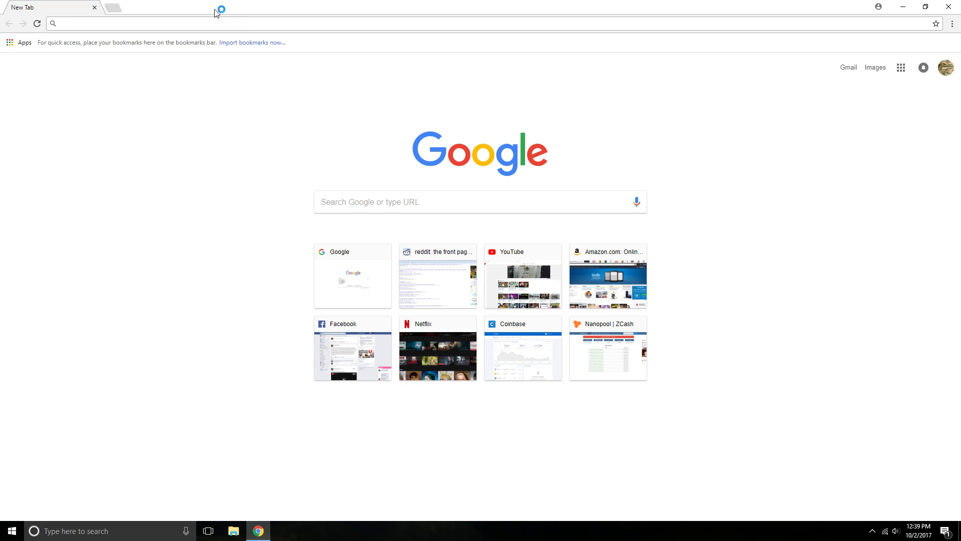
{"action": "type", "text": "vivecraft.org"}
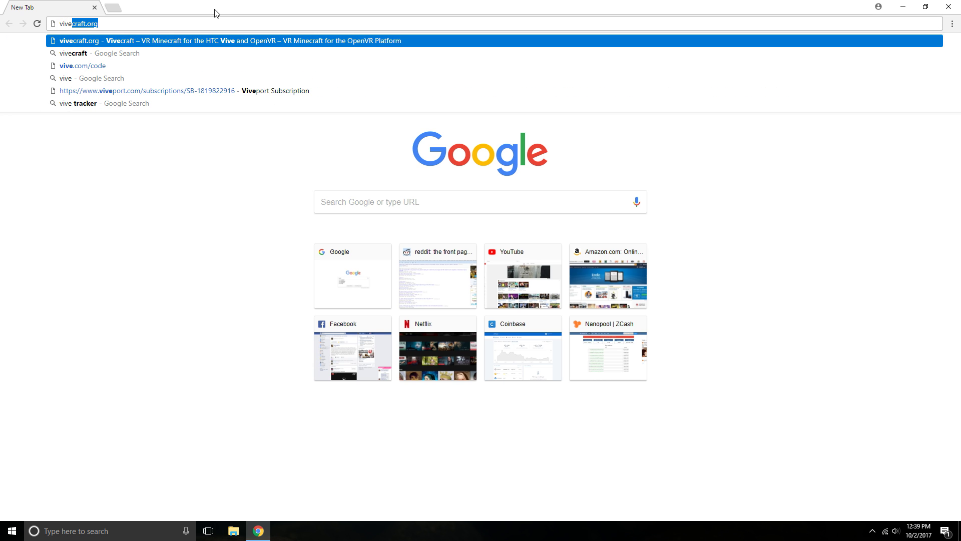
{"action": "key", "text": "Return"}
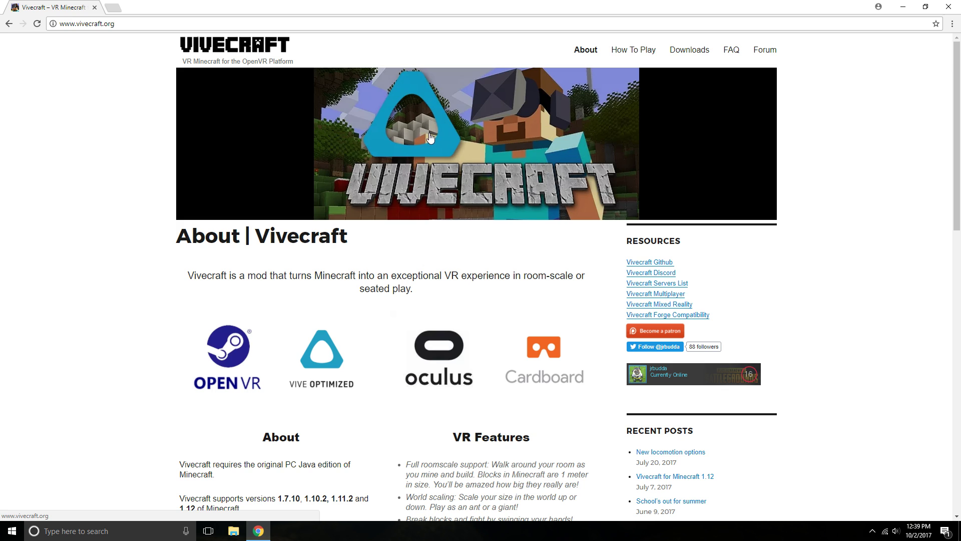
{"action": "left_click", "coordinate": [689, 50]}
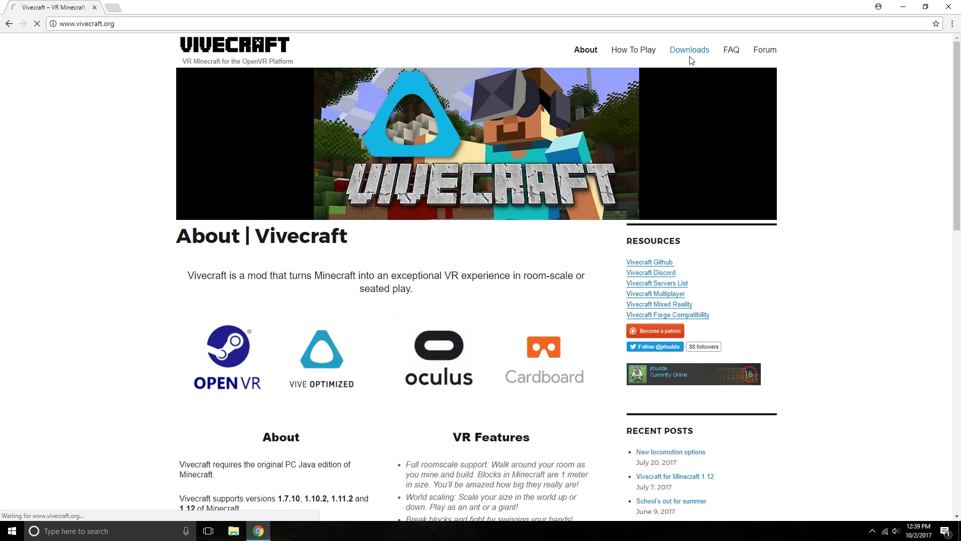
Step: Review the Vivecraft requirements, the installation instructions and the table of client downloads per Minecraft version
{"action": "scroll", "coordinate": [404, 127], "scroll_direction": "down", "scroll_amount": 4}
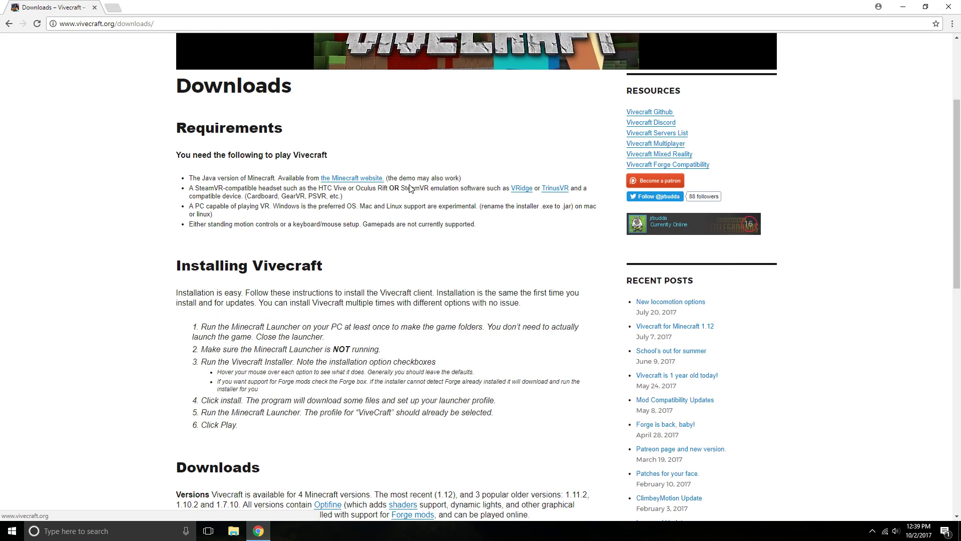
{"action": "scroll", "coordinate": [289, 264], "scroll_direction": "up", "scroll_amount": 2}
{"action": "scroll", "coordinate": [270, 225], "scroll_direction": "down", "scroll_amount": 4}
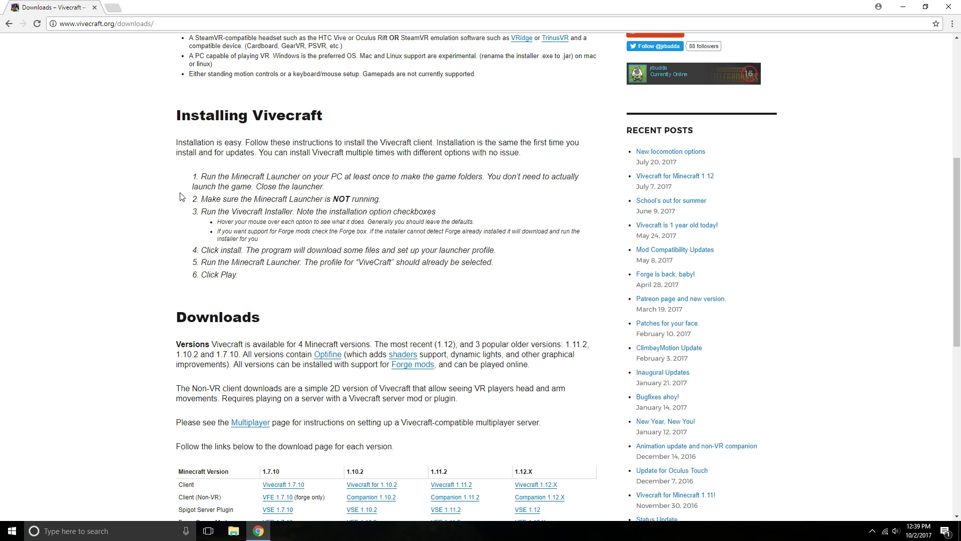
{"action": "scroll", "coordinate": [274, 137], "scroll_direction": "up", "scroll_amount": 3}
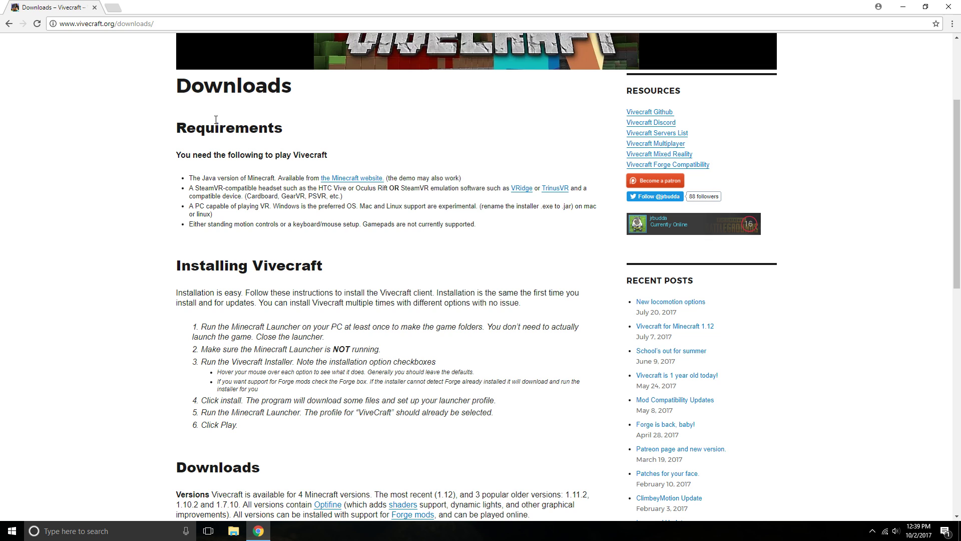
{"action": "scroll", "coordinate": [269, 262], "scroll_direction": "down", "scroll_amount": 7}
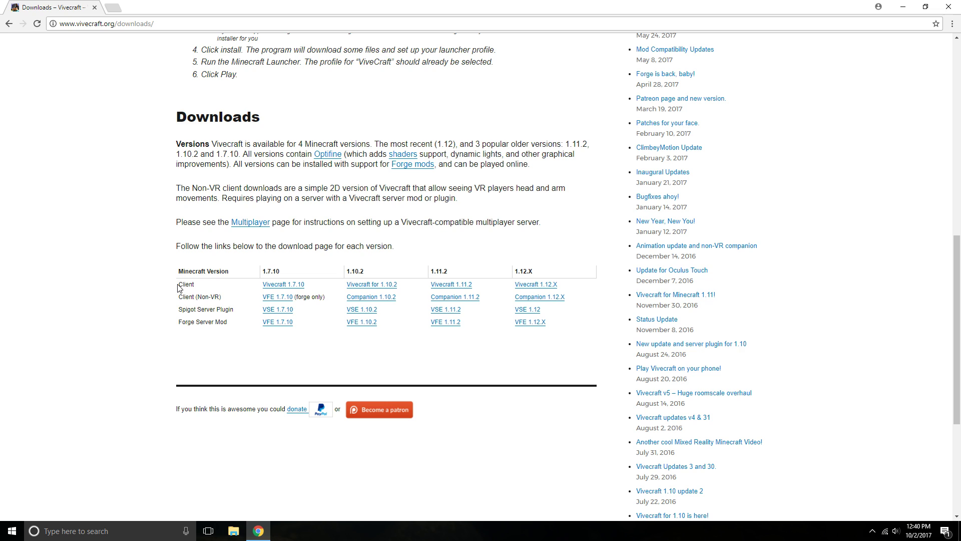
{"action": "left_click_drag", "start_coordinate": [177, 284], "coordinate": [207, 285]}
{"action": "left_click", "coordinate": [228, 285]}
{"action": "left_click_drag", "start_coordinate": [185, 271], "coordinate": [228, 275]}
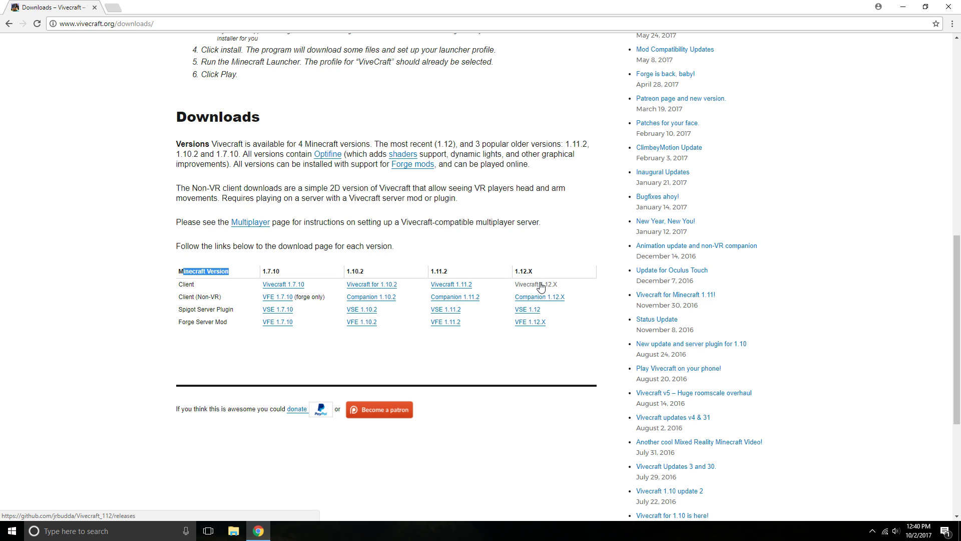
Step: Download vivecraft-1.12.2-jrbudda-4b1-installer.exe from the GitHub releases page of the Vivecraft 1.12.X client
{"action": "left_click", "coordinate": [541, 286]}
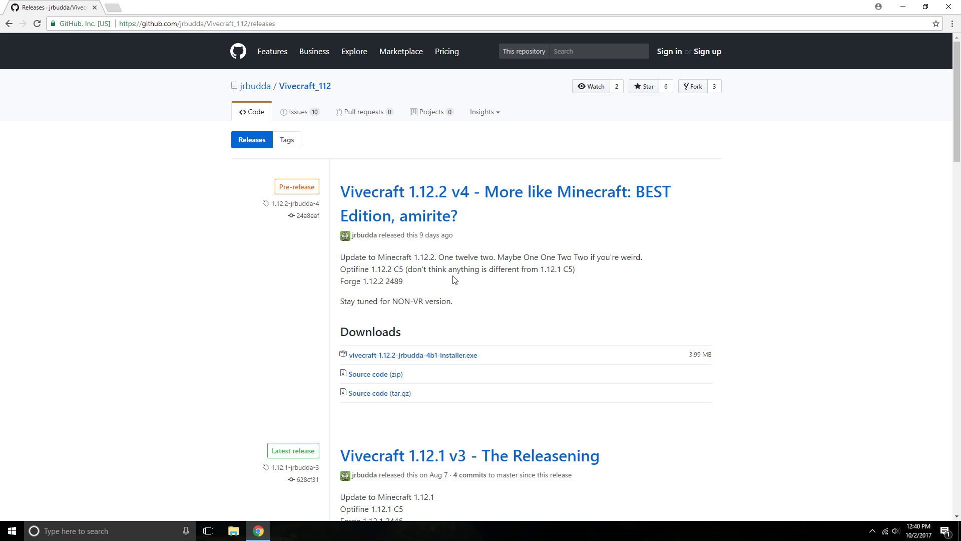
{"action": "scroll", "coordinate": [464, 356], "scroll_direction": "down", "scroll_amount": 1}
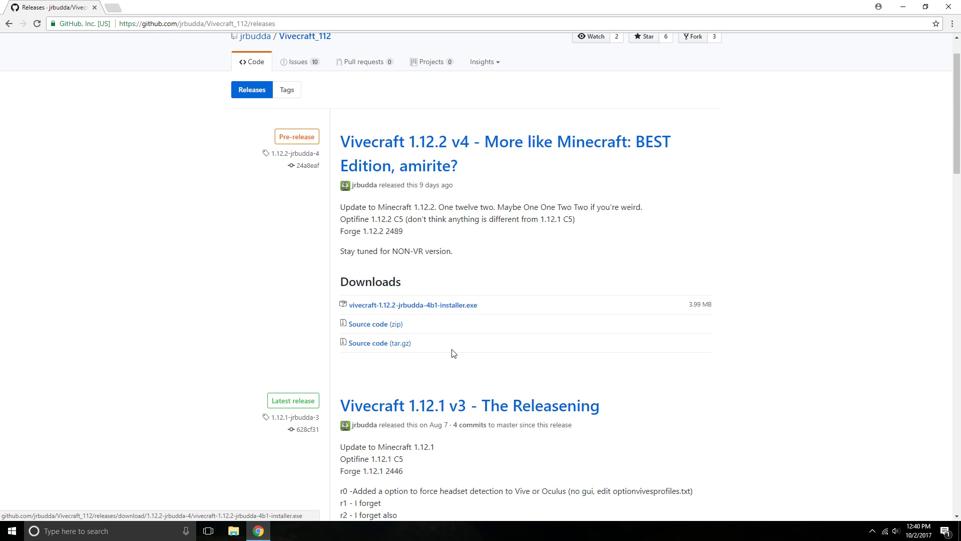
{"action": "left_click", "coordinate": [400, 306]}
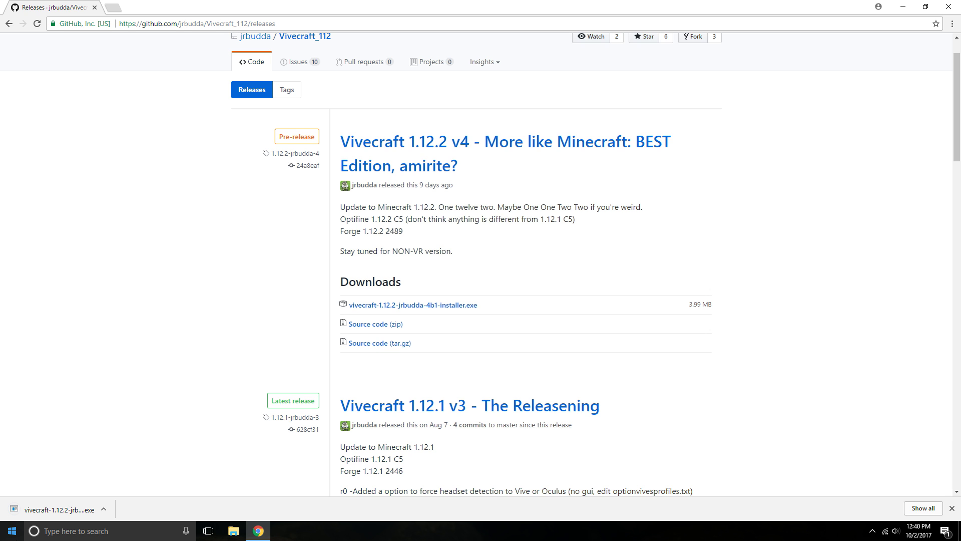
Step: Install Vivecraft with the downloaded installer's default options and close the browser
{"action": "left_click", "coordinate": [41, 510]}
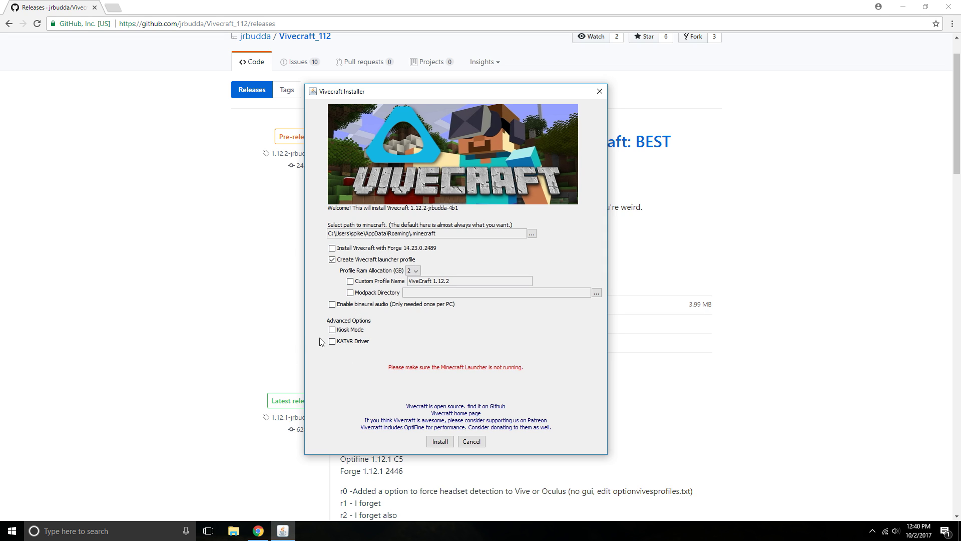
{"action": "mouse_move", "coordinate": [345, 329]}
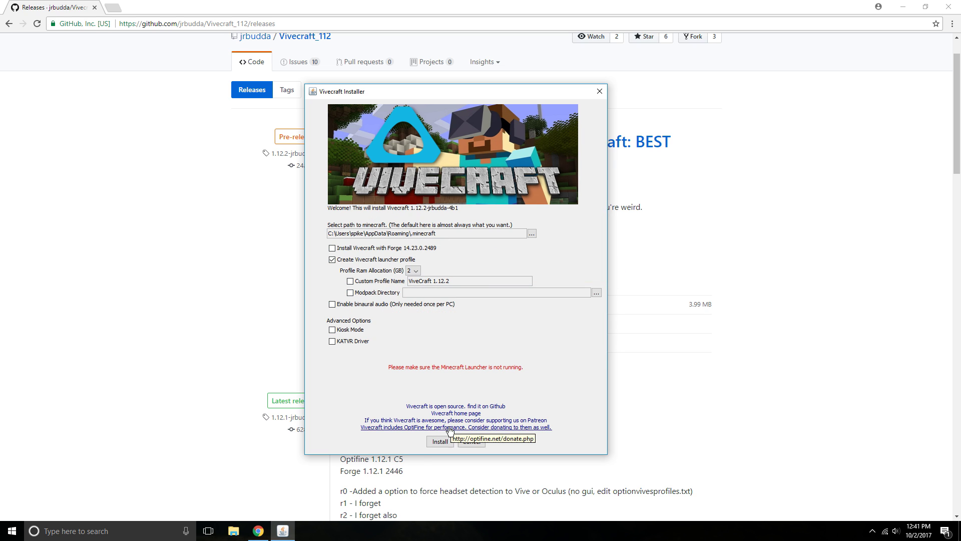
{"action": "left_click", "coordinate": [435, 443]}
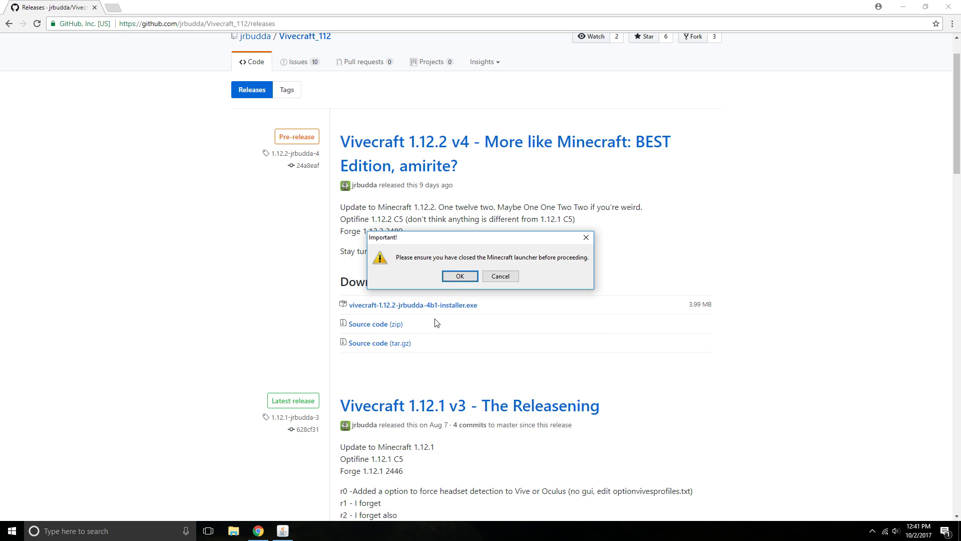
{"action": "left_click", "coordinate": [457, 278]}
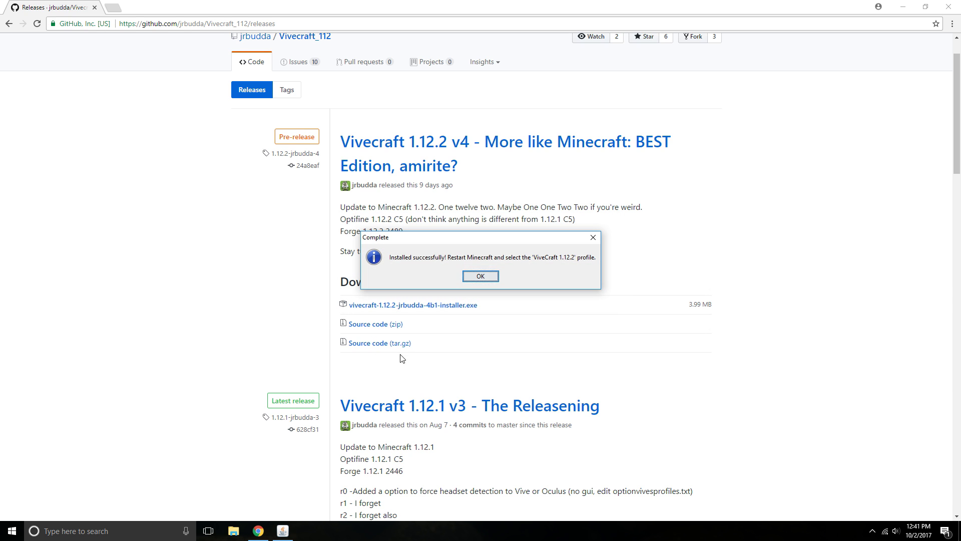
{"action": "left_click", "coordinate": [489, 280]}
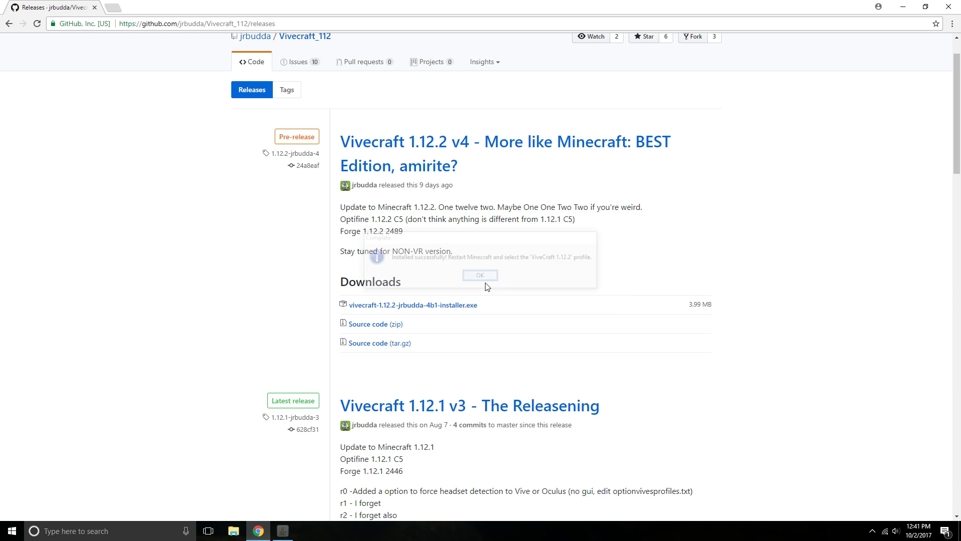
{"action": "left_click", "coordinate": [953, 6]}
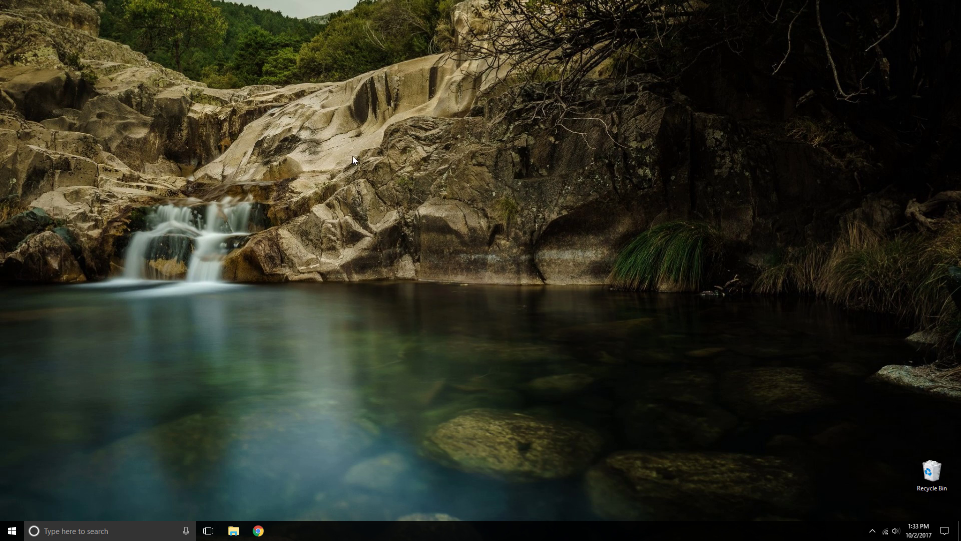
Step: Reopen the Minecraft Launcher from the desktop
{"action": "left_click", "coordinate": [12, 531]}
{"action": "type", "text": "mine"}
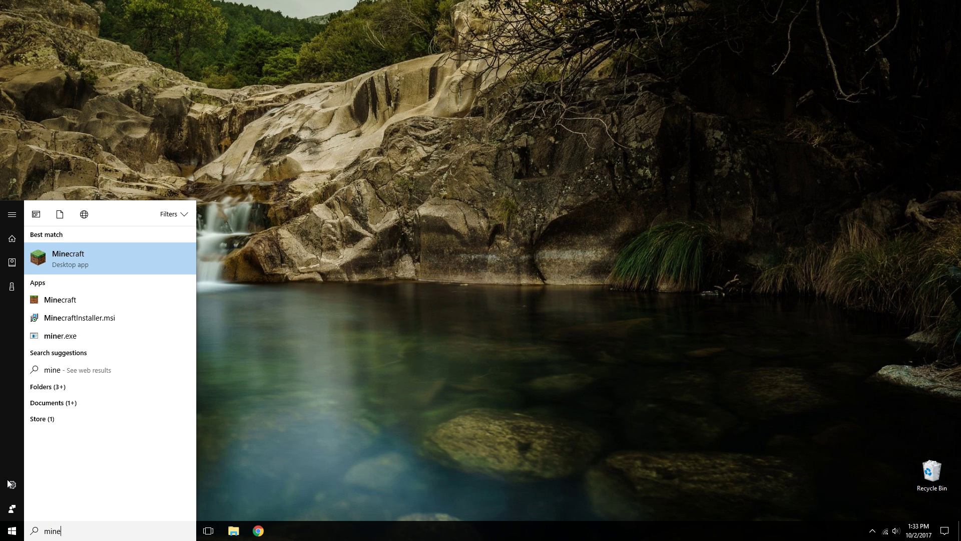
{"action": "key", "text": "Return"}
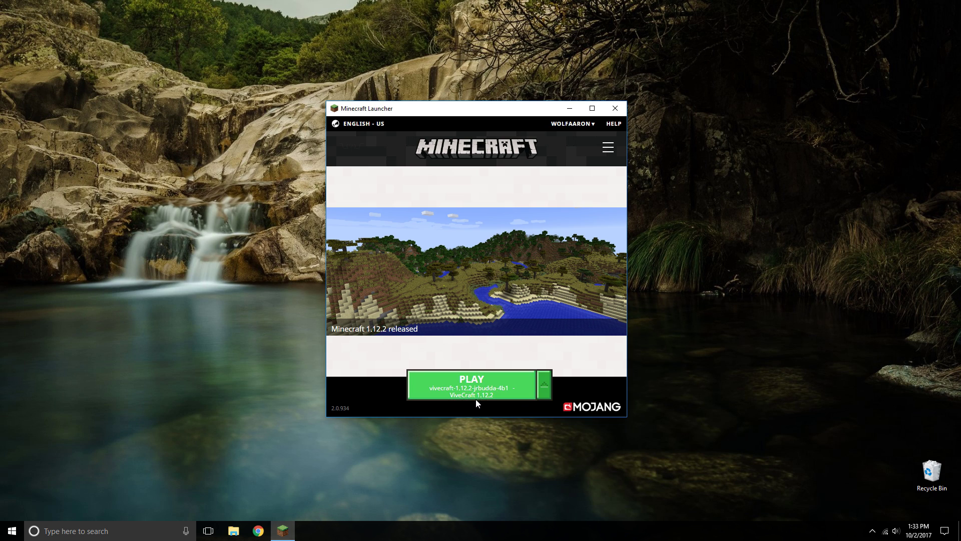
Step: Check the launcher's profile list and start the game with the ViveCraft 1.12.2 profile
{"action": "left_click", "coordinate": [544, 385]}
{"action": "left_click", "coordinate": [548, 381]}
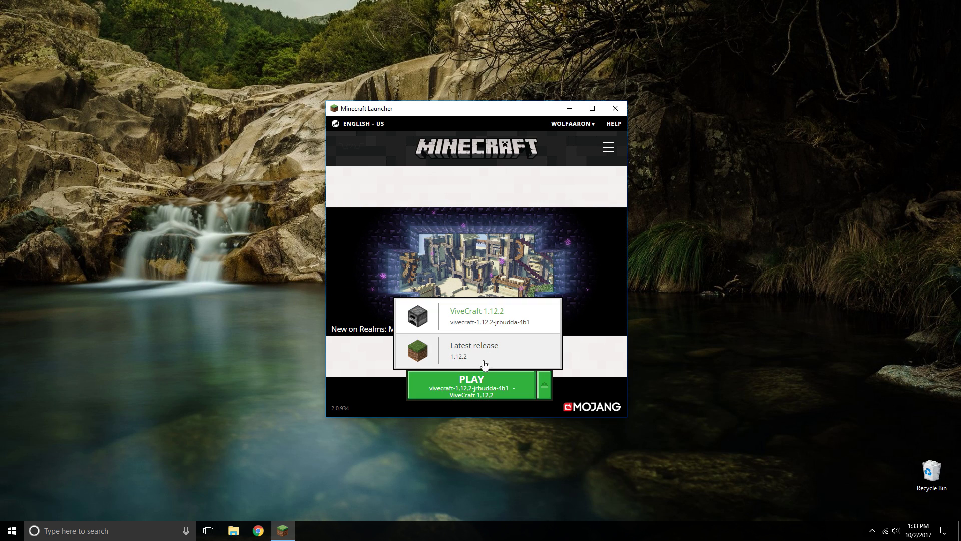
{"action": "left_click", "coordinate": [545, 391]}
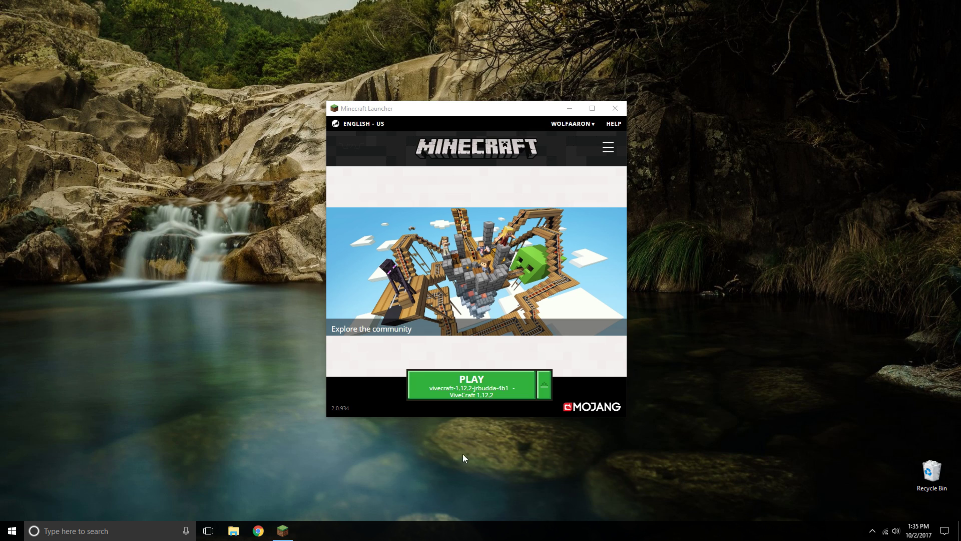
{"action": "left_click", "coordinate": [483, 384]}
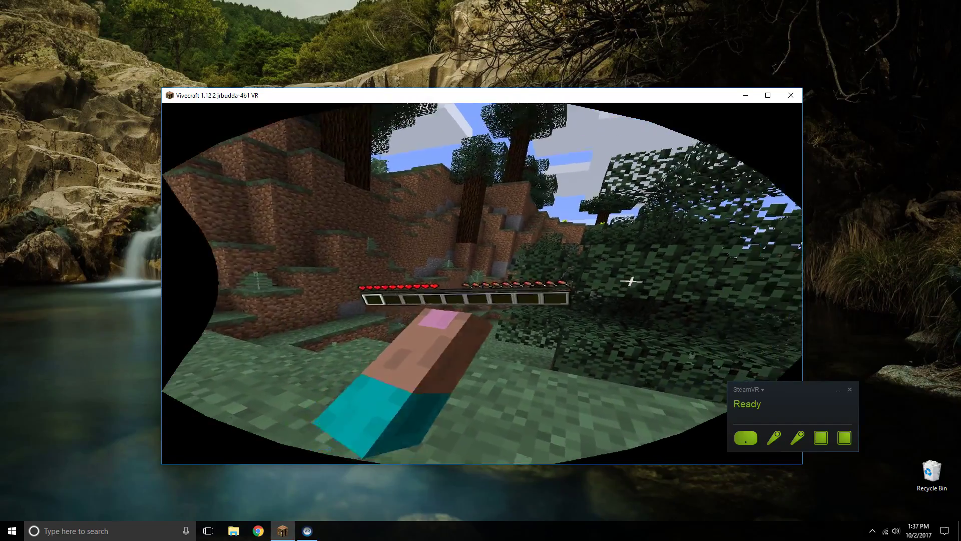
Step: View the player inventory in the Vivecraft world and close it again
{"action": "key", "text": "e"}
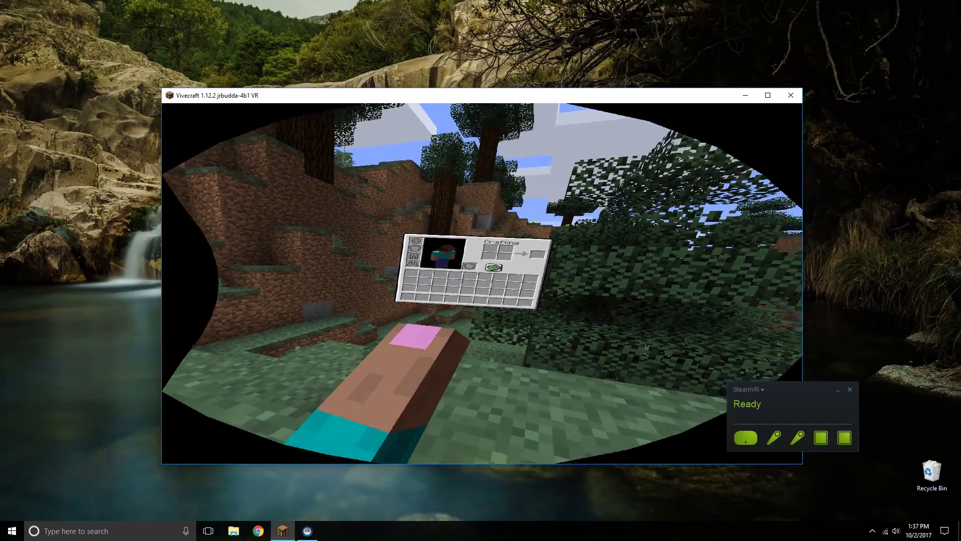
{"action": "key", "text": "e"}
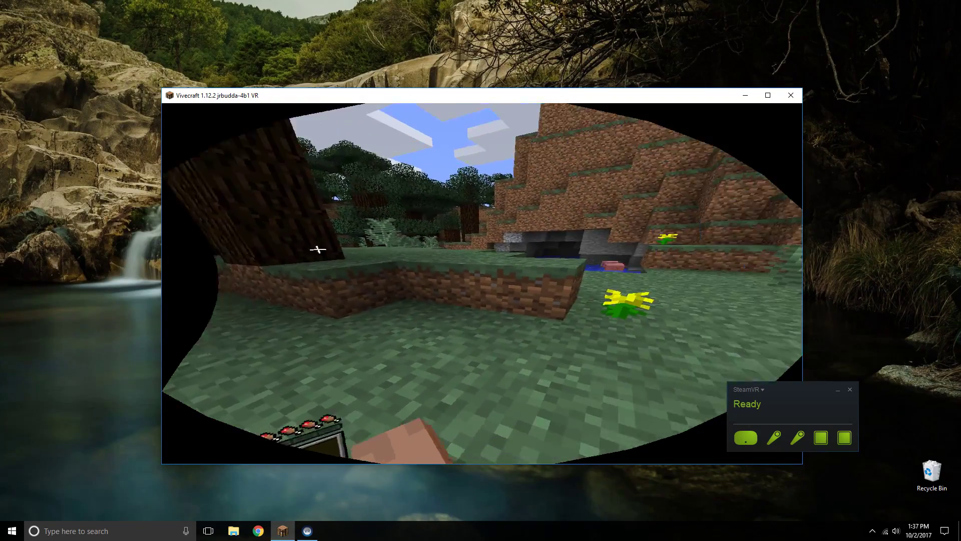